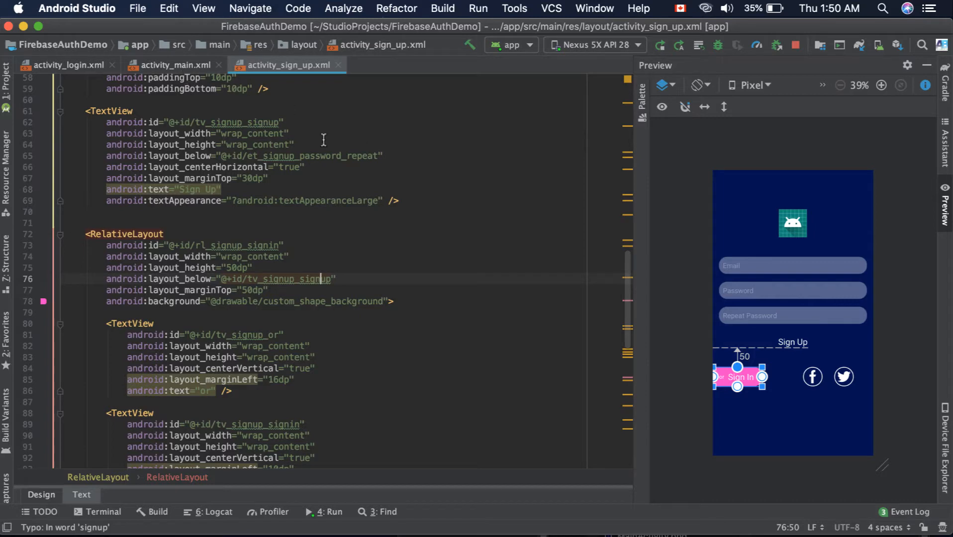
Review the sign-up and main layouts, then show activity_login.xml in the designer
{"action": "left_click", "coordinate": [389, 348]}
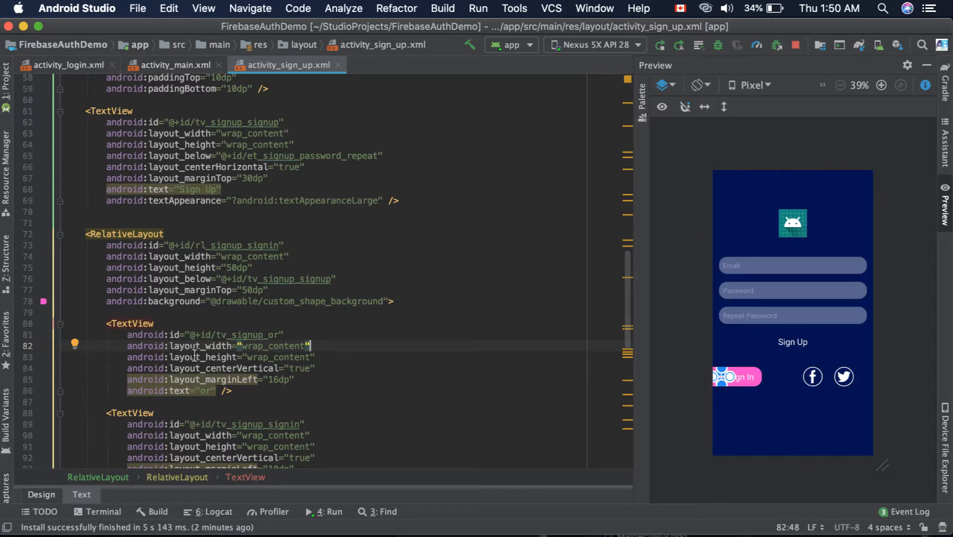
{"action": "left_click", "coordinate": [181, 67]}
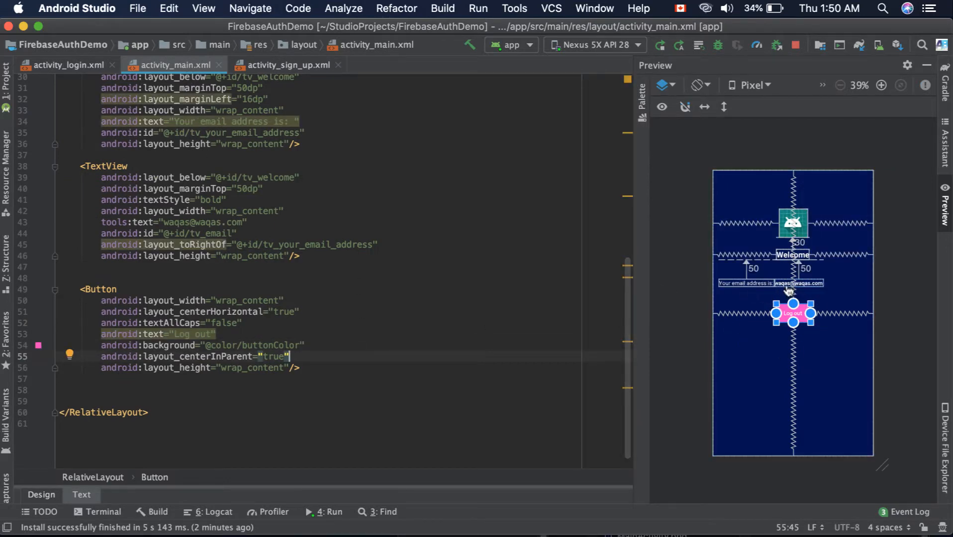
{"action": "left_click", "coordinate": [69, 64]}
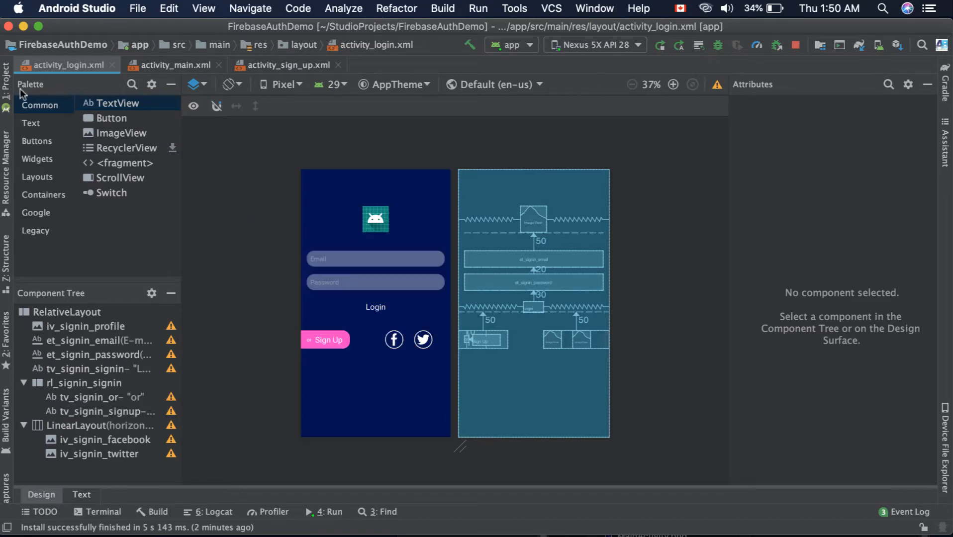
Locate AndroidManifest.xml in the project's manifests folder and view it
{"action": "left_click", "coordinate": [6, 74]}
{"action": "left_click", "coordinate": [54, 95]}
{"action": "double_click", "coordinate": [54, 95]}
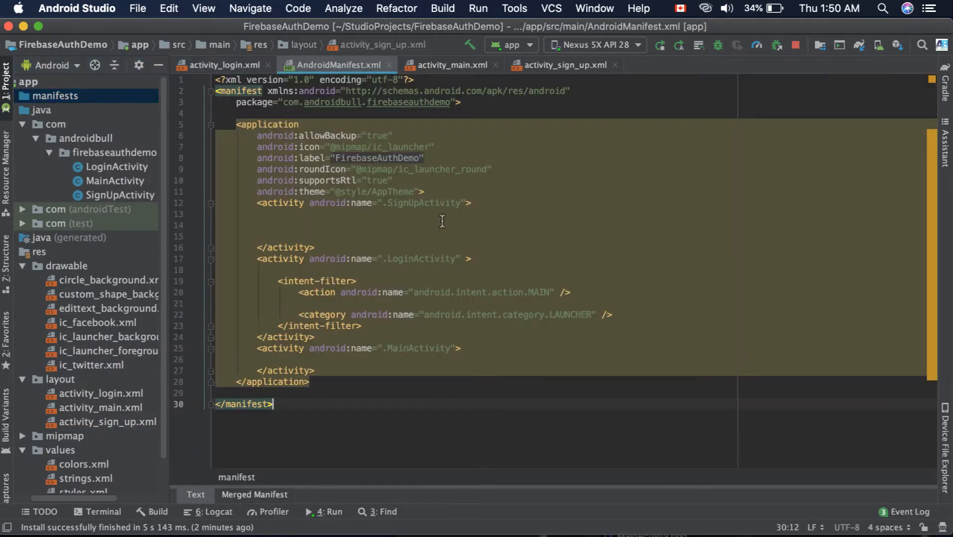
Move the launcher intent-filter from LoginActivity into the MainActivity entry
{"action": "left_click", "coordinate": [273, 281]}
{"action": "left_click_drag", "start_coordinate": [273, 281], "coordinate": [362, 325]}
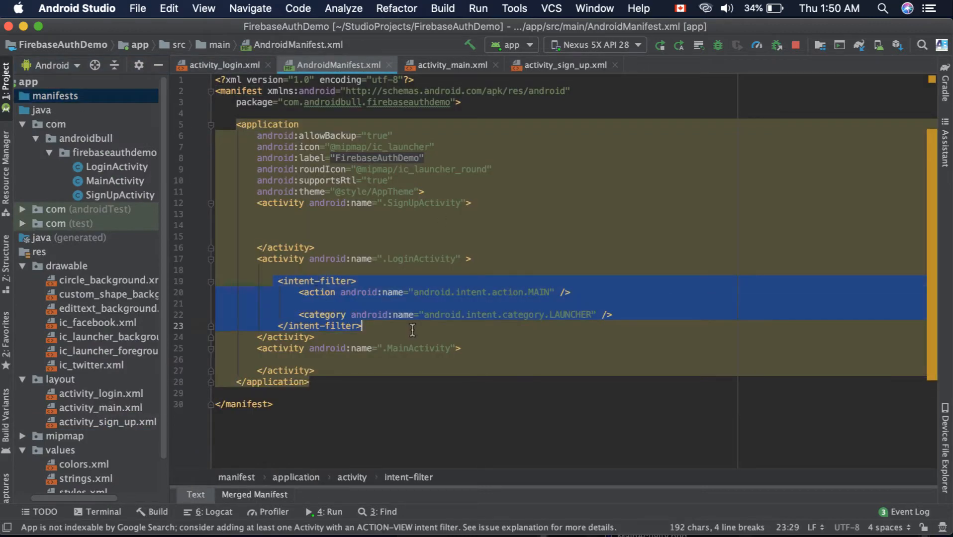
{"action": "key", "text": "super+x"}
{"action": "left_click", "coordinate": [349, 315]}
{"action": "key", "text": "super+v"}
{"action": "left_click", "coordinate": [357, 315]}
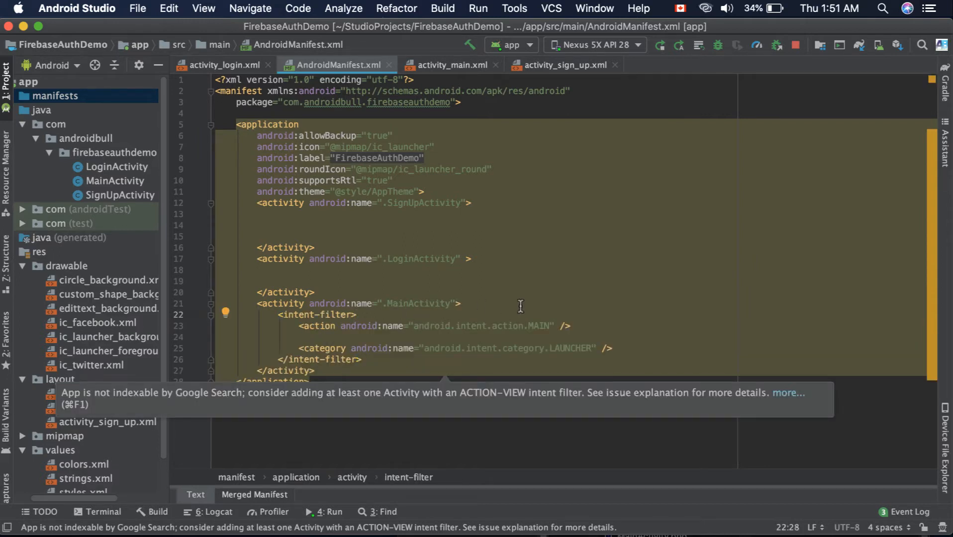
Declare 'private FirebaseAuth mFirebaseAuth;' in MainActivity with its import
{"action": "left_click", "coordinate": [420, 304], "text": "super"}
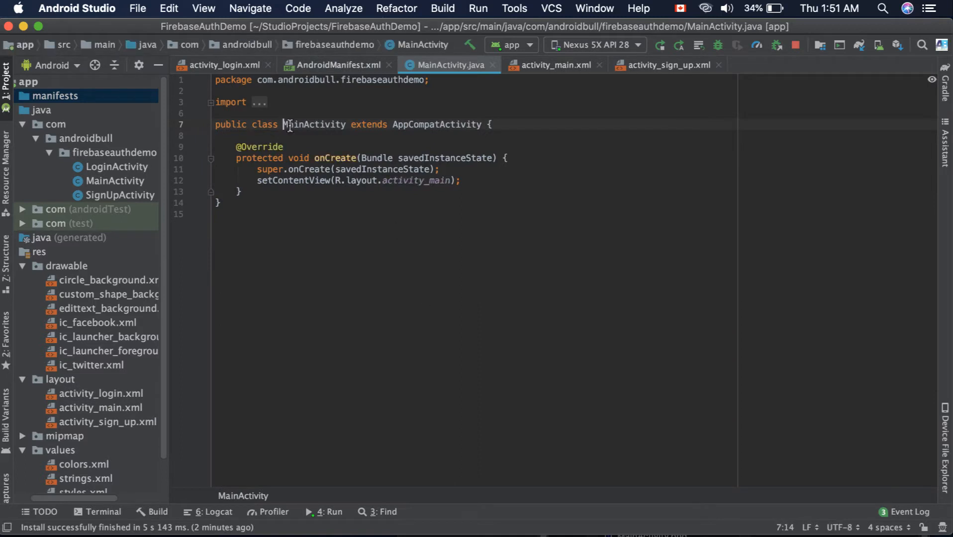
{"action": "left_click", "coordinate": [325, 145]}
{"action": "left_click", "coordinate": [340, 137]}
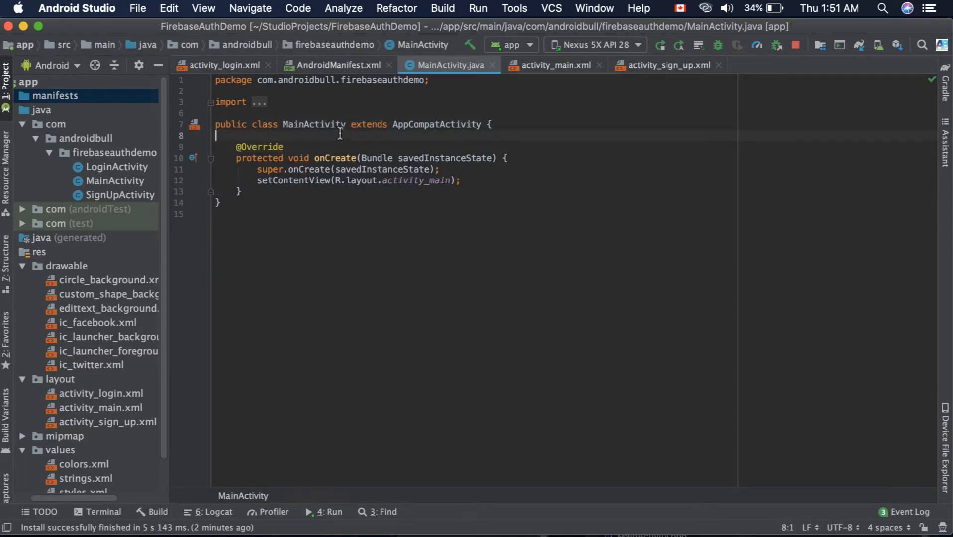
{"action": "left_click", "coordinate": [159, 65]}
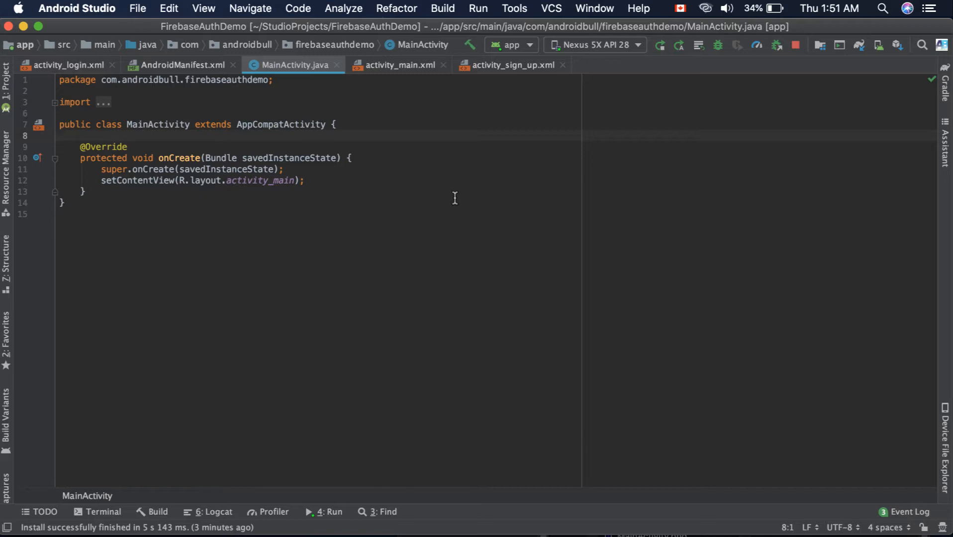
{"action": "type", "text": "pri"}
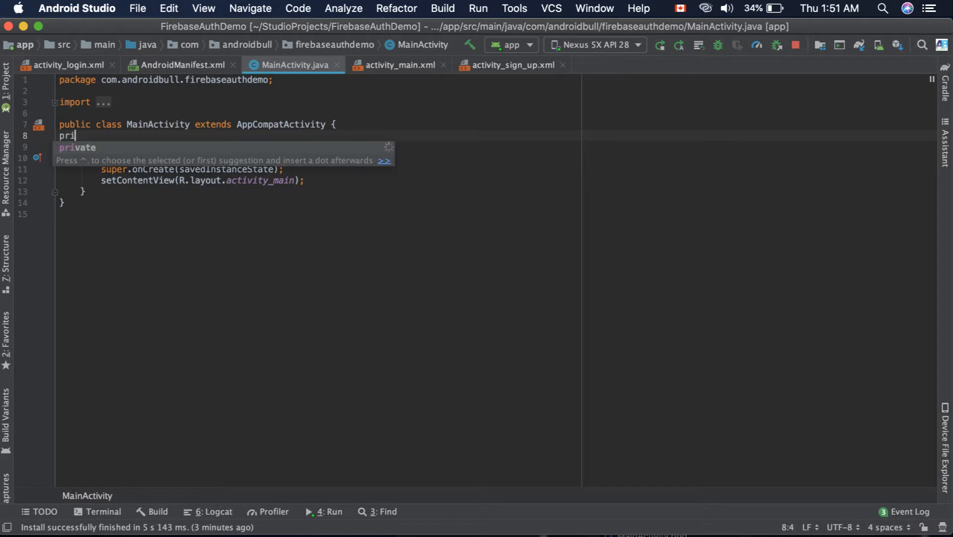
{"action": "type", "text": "vate FirebaseA"}
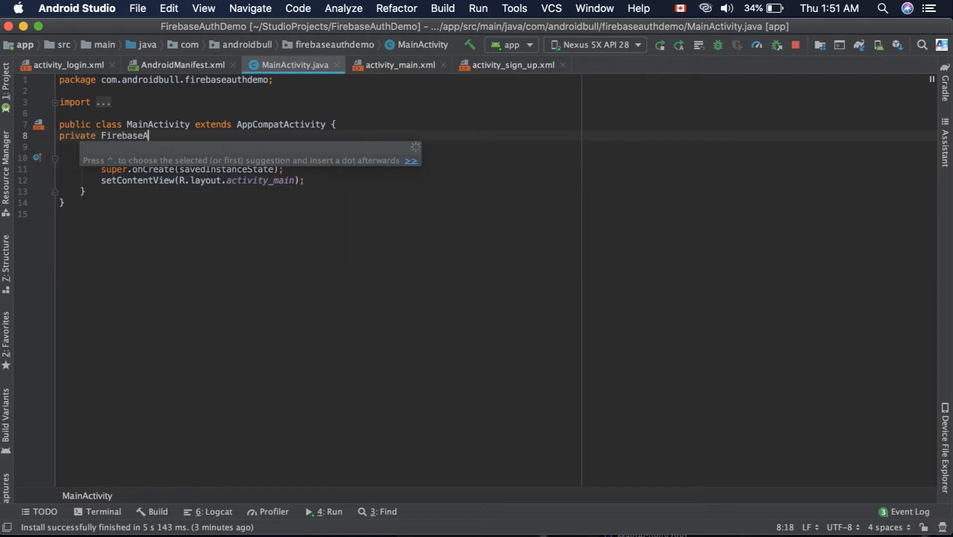
{"action": "type", "text": "uth"}
{"action": "key", "text": "Return"}
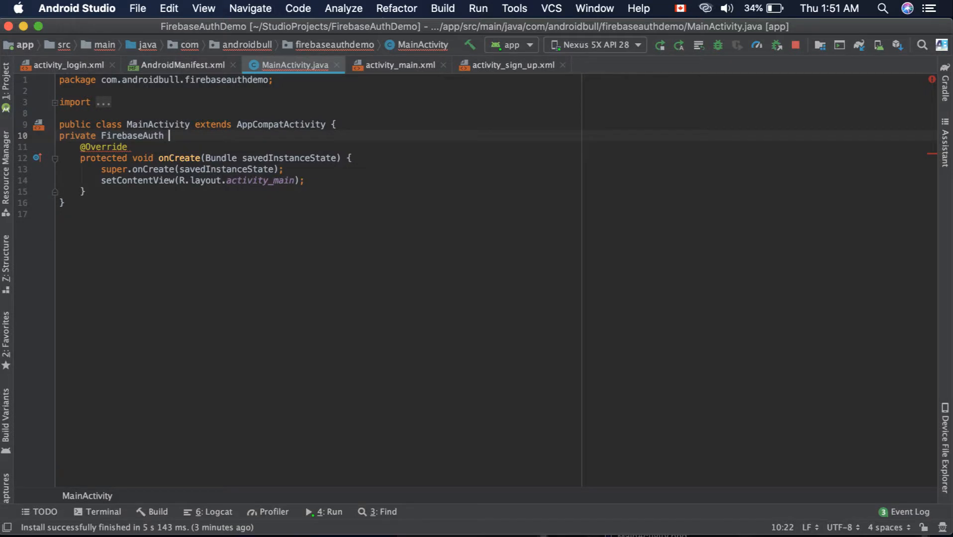
{"action": "type", "text": "mFirebaseA"}
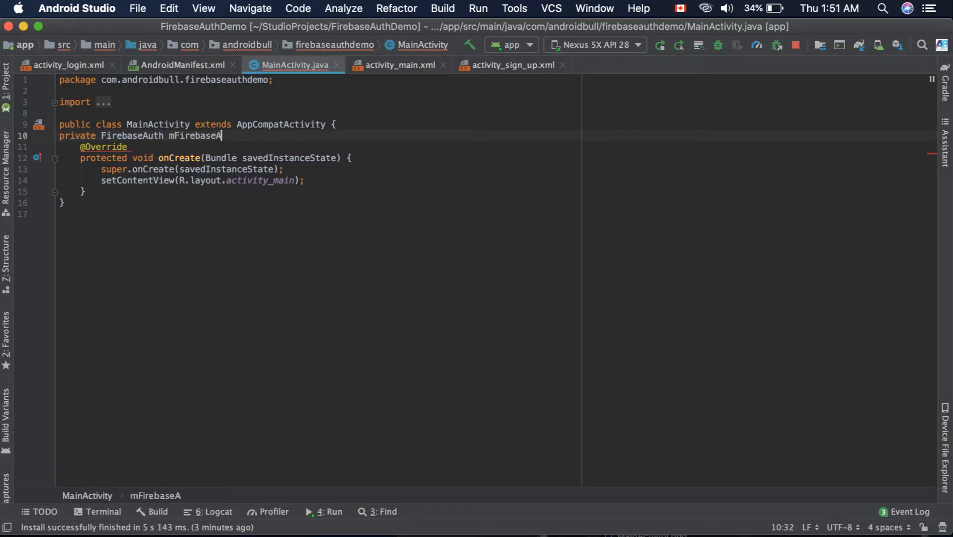
{"action": "type", "text": "uth;"}
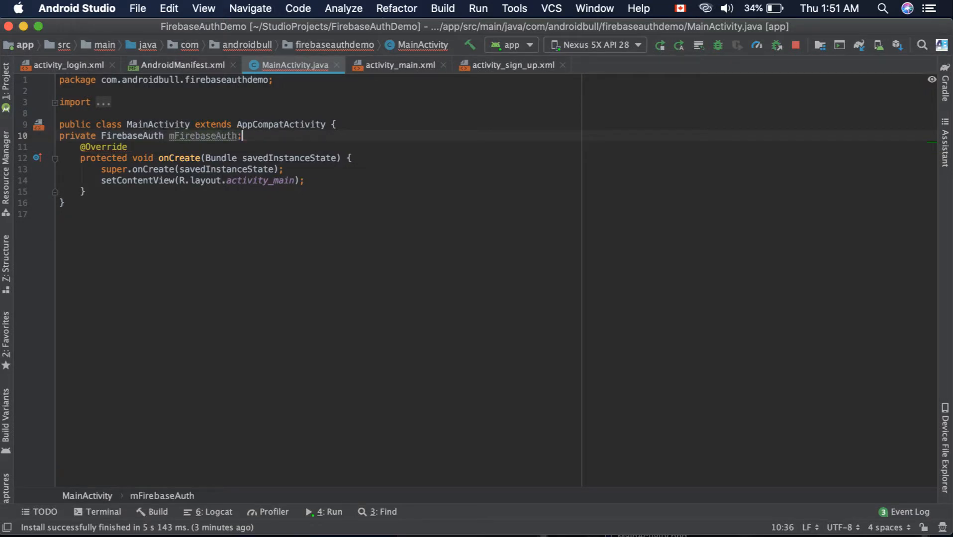
Add 'mFirebaseAuth = FirebaseAuth.getInstance();' inside onCreate
{"action": "left_click", "coordinate": [305, 180]}
{"action": "key", "text": "Return"}
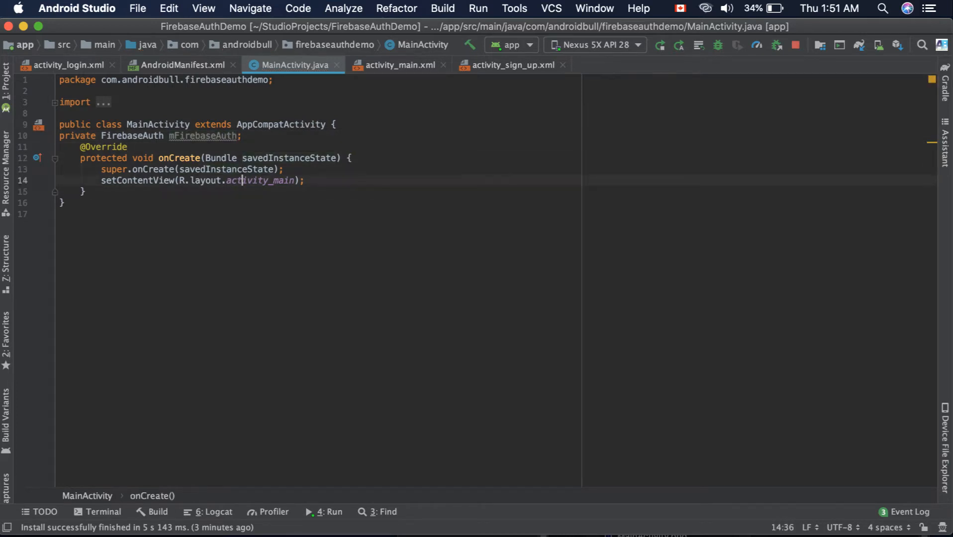
{"action": "key", "text": "Return"}
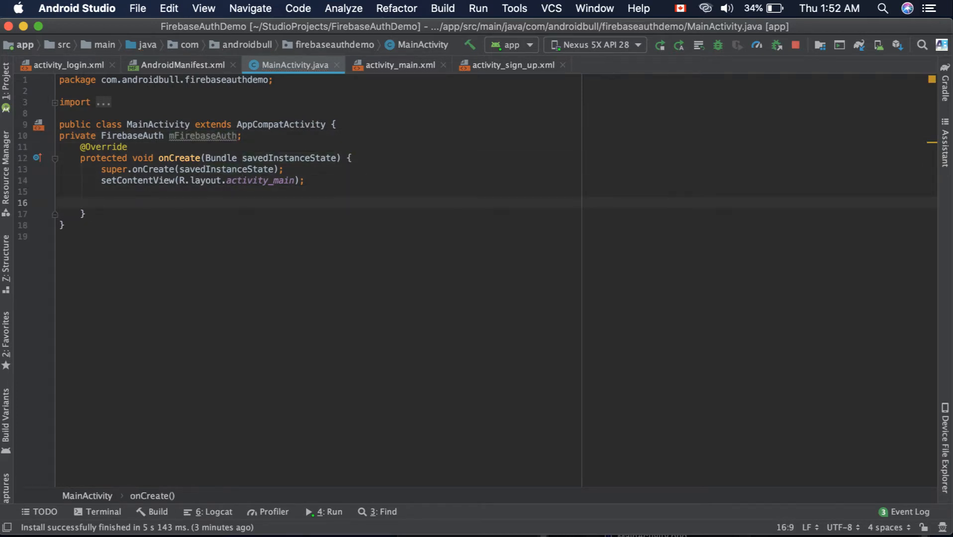
{"action": "type", "text": "mFire"}
{"action": "key", "text": "Tab"}
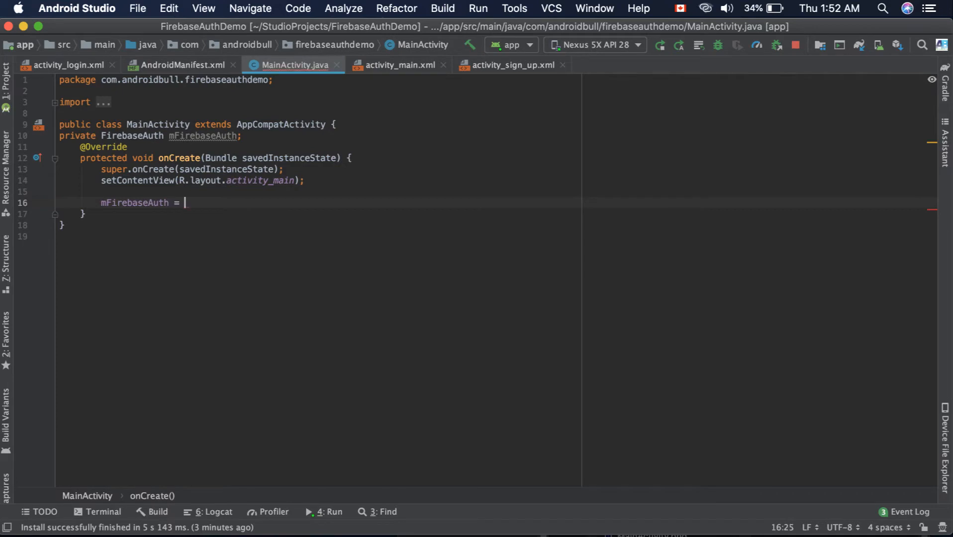
{"action": "type", "text": "Firebase"}
{"action": "key", "text": "Tab"}
{"action": "type", "text": ".get"}
{"action": "key", "text": "Tab"}
{"action": "type", "text": ";;"}
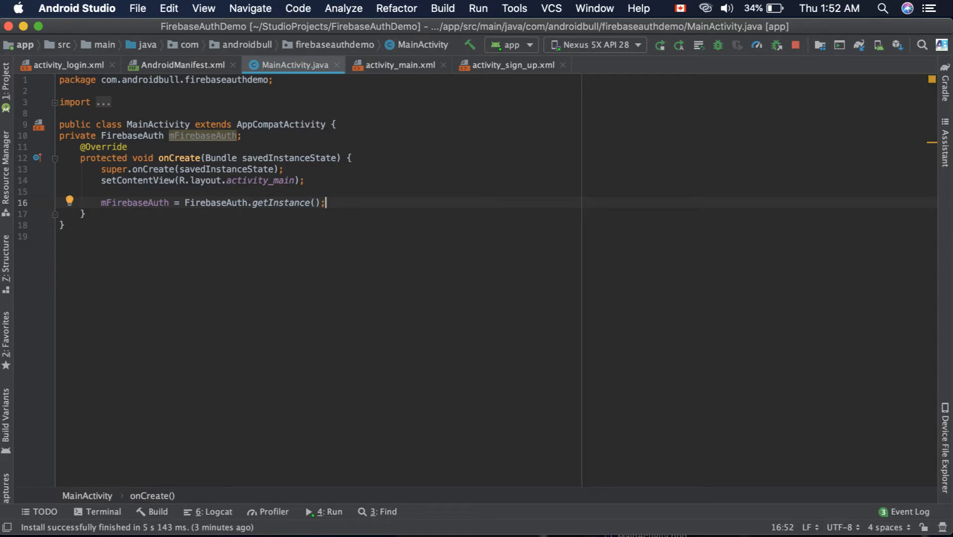
{"action": "left_click", "coordinate": [238, 240]}
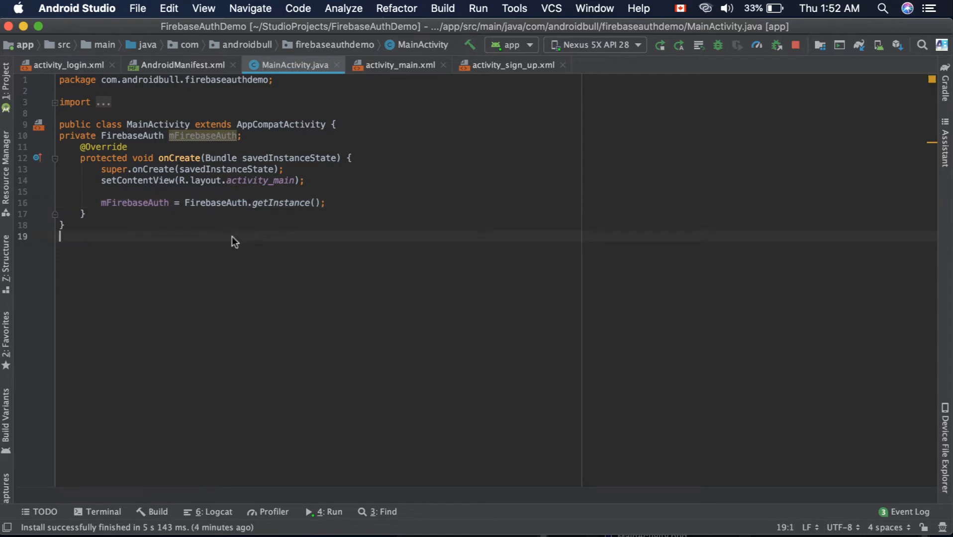
Override onStart in MainActivity after onCreate via Ctrl+O
{"action": "left_click", "coordinate": [121, 223]}
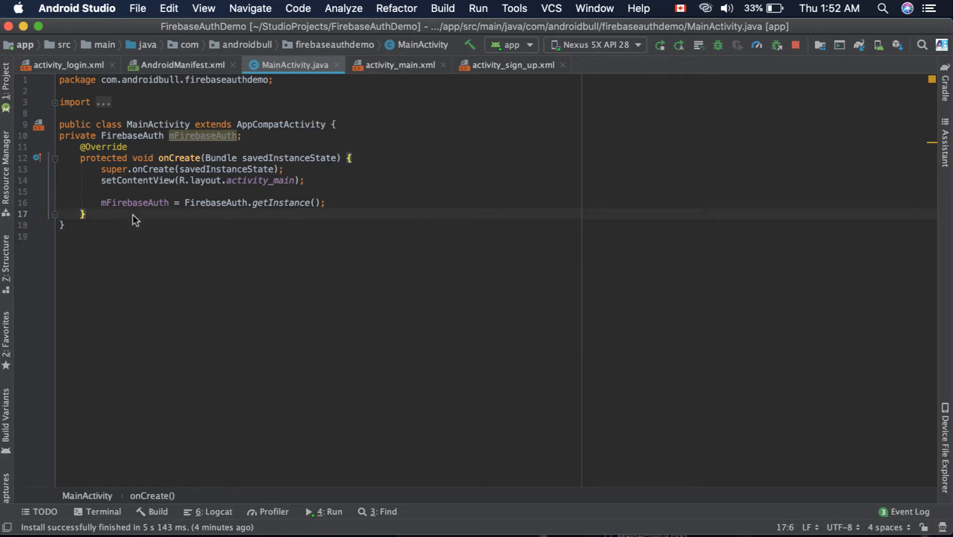
{"action": "key", "text": "Return"}
{"action": "key", "text": "Return"}
{"action": "key", "text": "Return"}
{"action": "key", "text": "ctrl+o"}
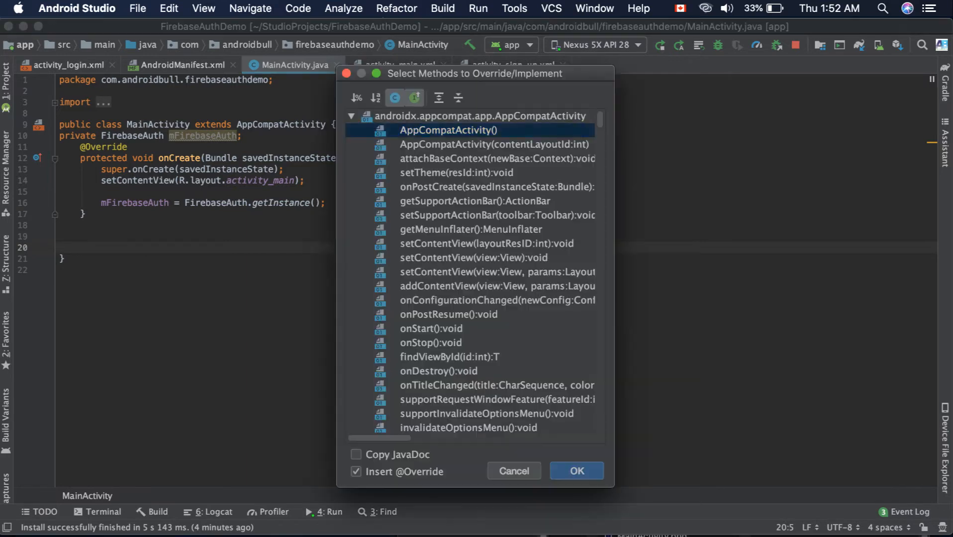
{"action": "type", "text": "onStart"}
{"action": "key", "text": "Return"}
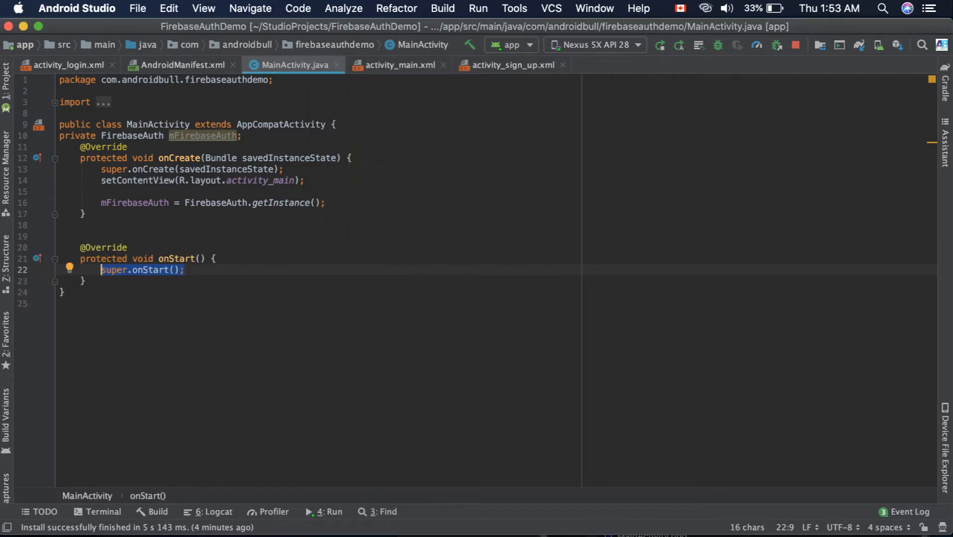
{"action": "left_click", "coordinate": [230, 281]}
{"action": "key", "text": "Return"}
{"action": "key", "text": "Return"}
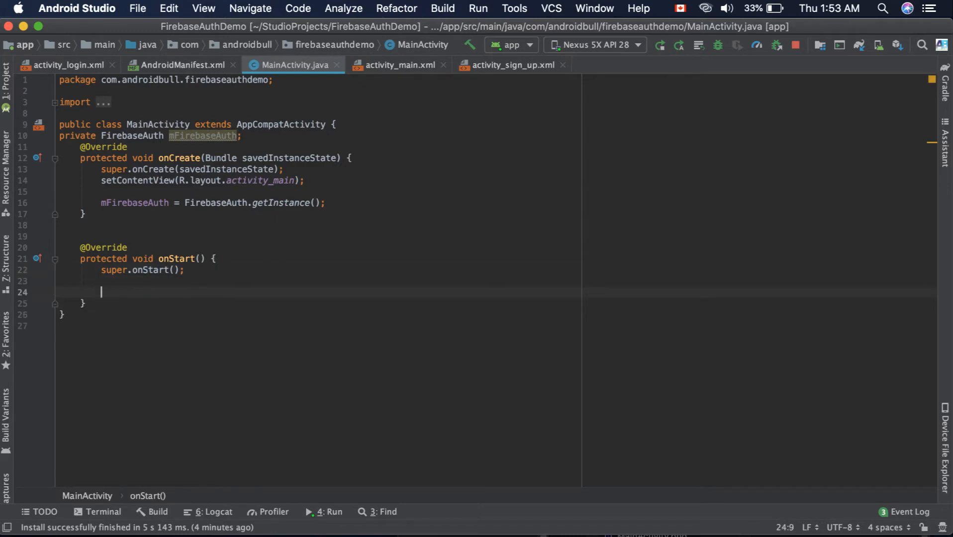
{"action": "type", "text": "mFire"}
{"action": "key", "text": "Return"}
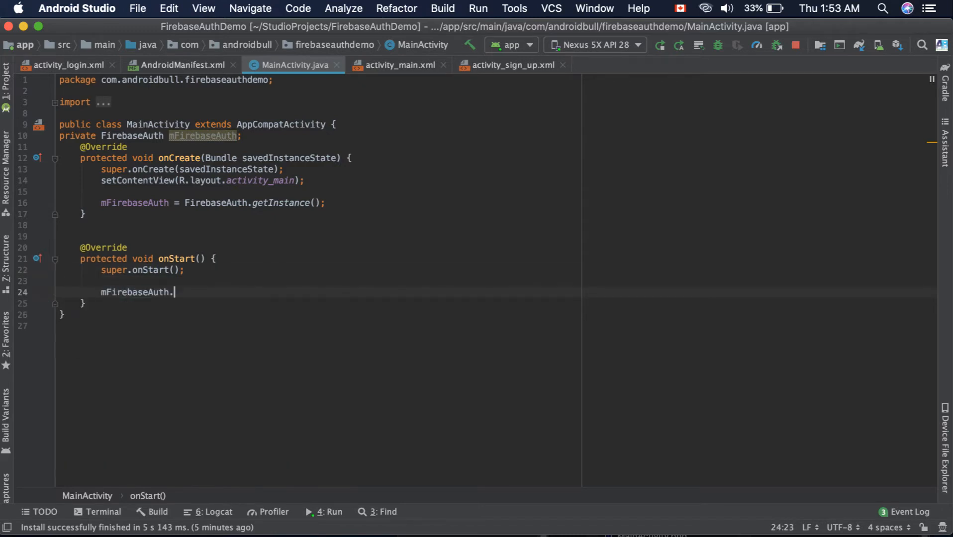
{"action": "type", "text": ".get"}
Write 'FirebaseUser mFirebaseUser = mFirebaseAuth.getCurrentUser();' in onStart
{"action": "key", "text": "Down"}
{"action": "key", "text": "Down"}
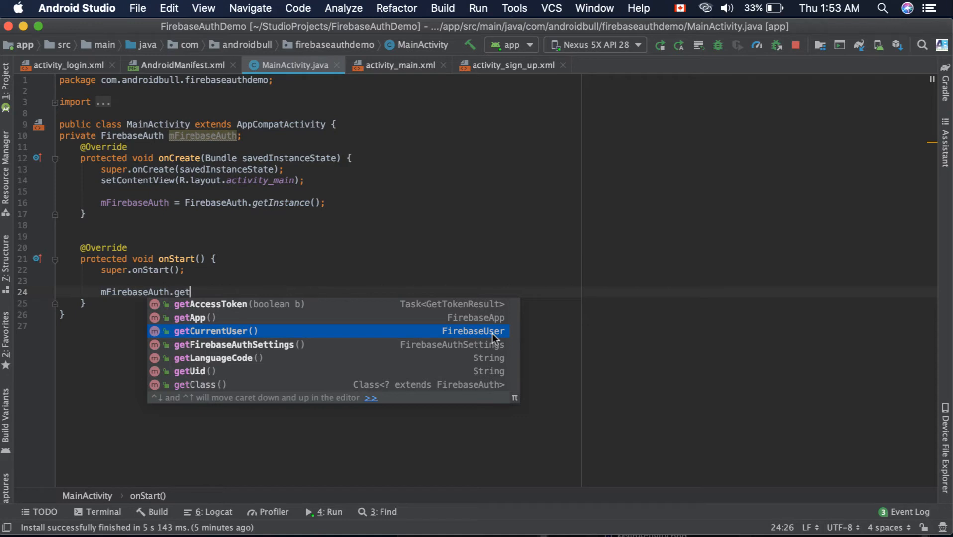
{"action": "key", "text": "Return"}
{"action": "type", "text": ";"}
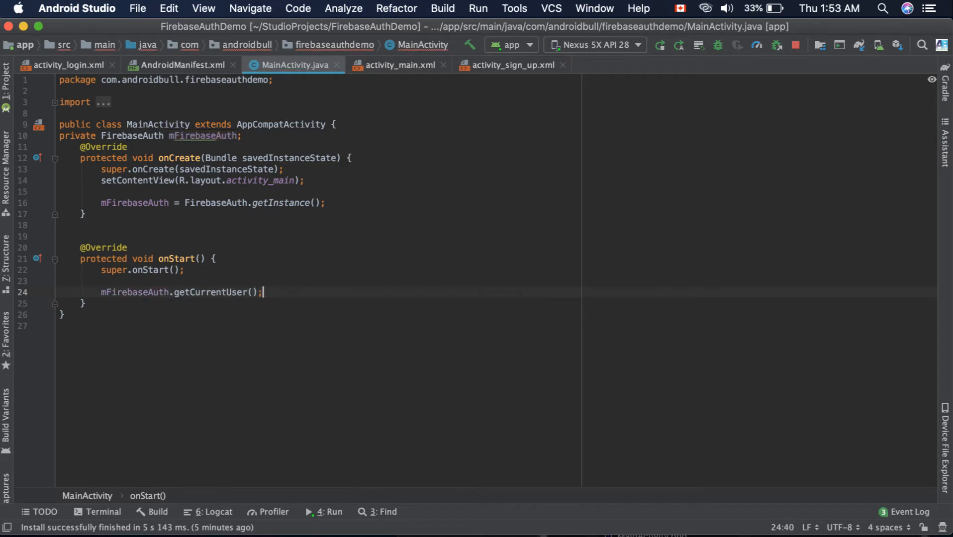
{"action": "key", "text": "Home"}
{"action": "type", "text": "Firebase"}
{"action": "key", "text": "Escape"}
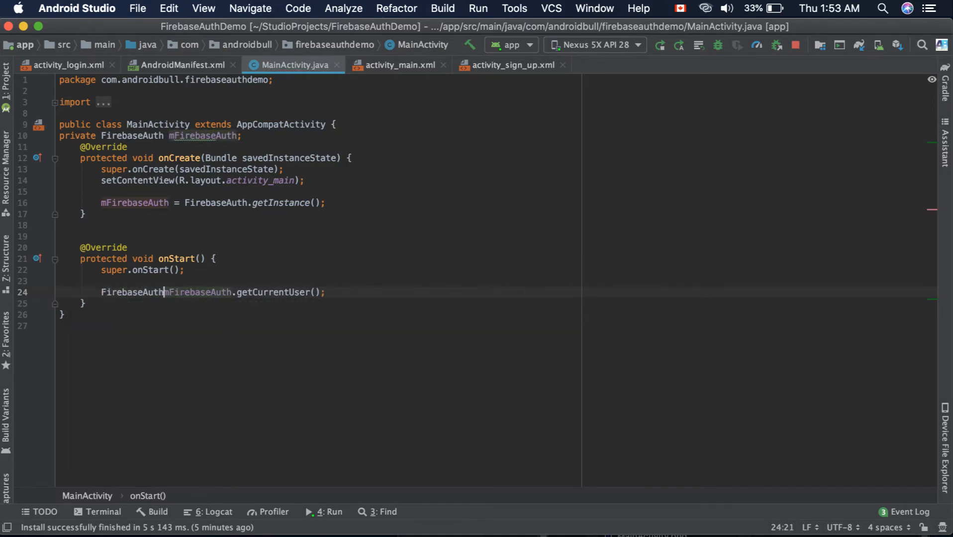
{"action": "type", "text": "User"}
{"action": "key", "text": "Return"}
{"action": "type", "text": "mFire"}
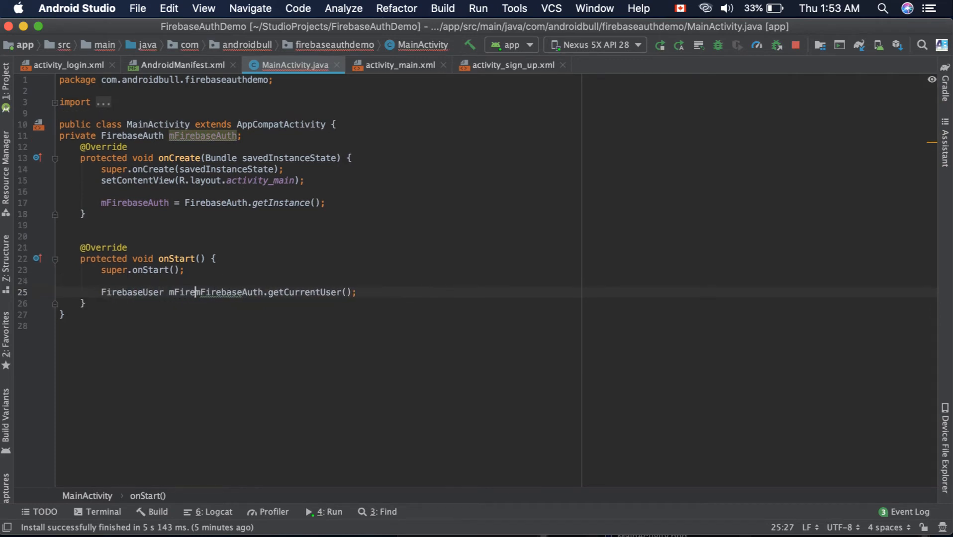
{"action": "type", "text": "baseU"}
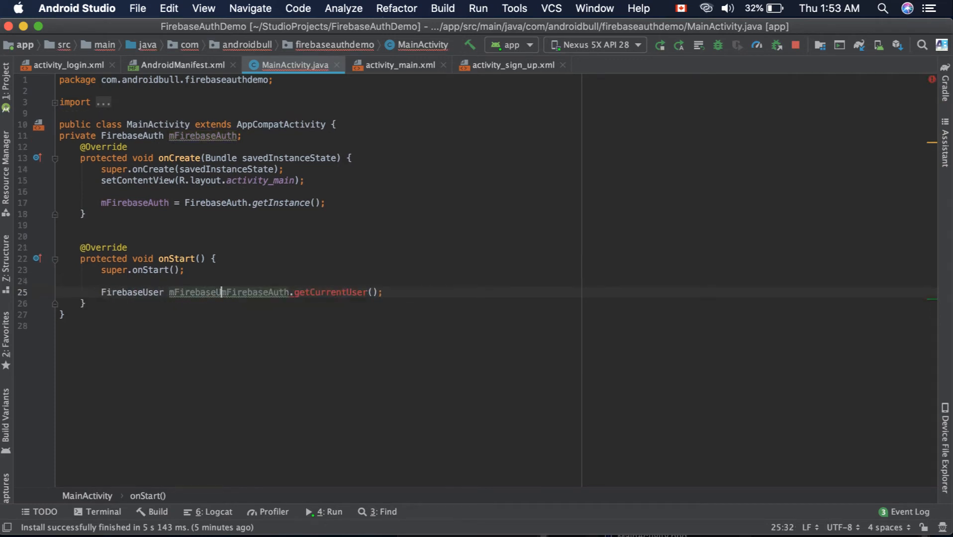
{"action": "type", "text": "ser ="}
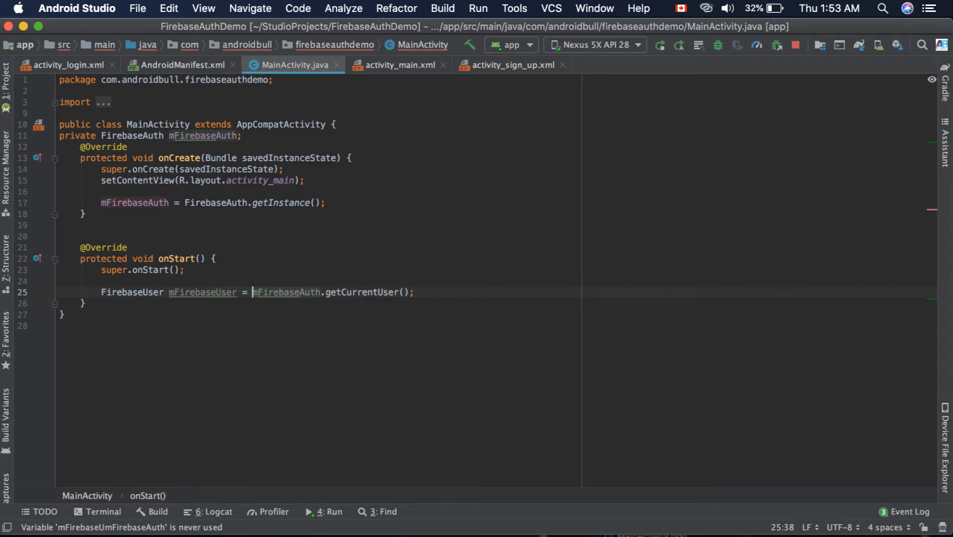
{"action": "left_click", "coordinate": [382, 291]}
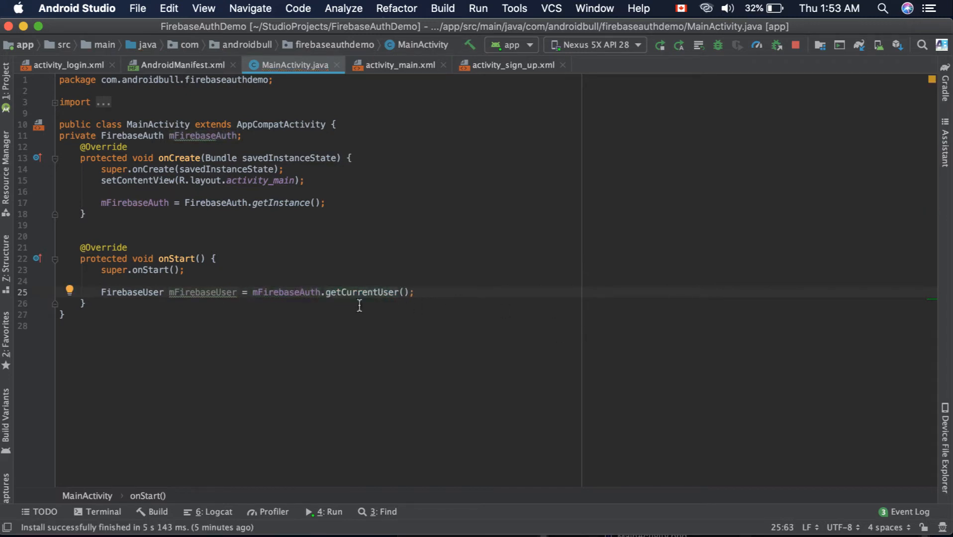
{"action": "left_click", "coordinate": [196, 292]}
{"action": "mouse_move", "coordinate": [203, 292]}
{"action": "left_click", "coordinate": [435, 292]}
Add 'if(mFirebaseUser!=null){ }else{ }' blocks with comments in onStart
{"action": "key", "text": "Return"}
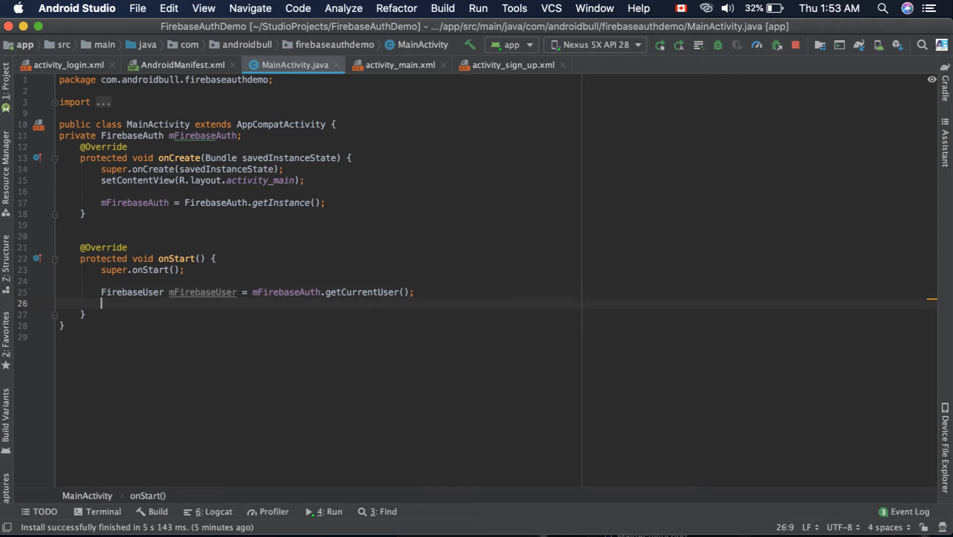
{"action": "type", "text": "if("}
{"action": "type", "text": "mFir"}
{"action": "key", "text": "Return"}
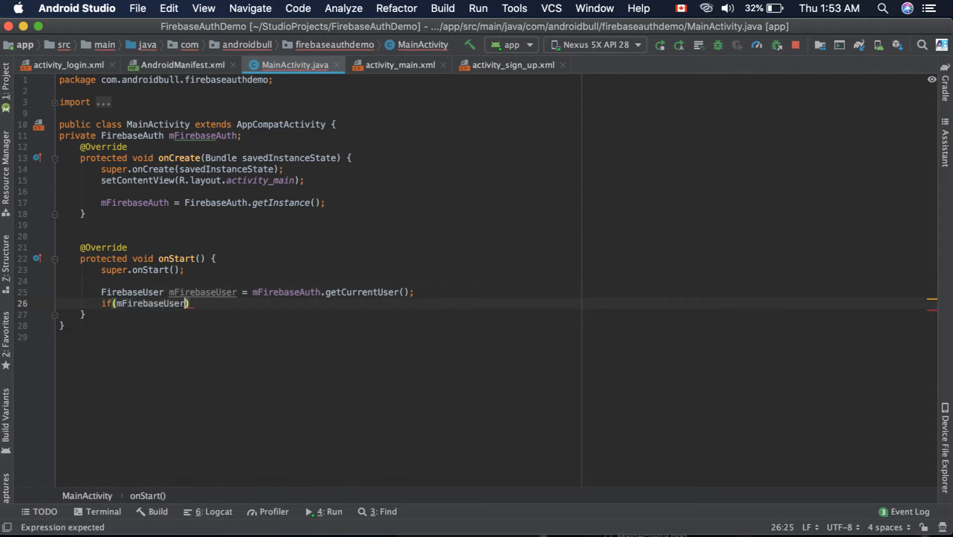
{"action": "type", "text": "."}
{"action": "key", "text": "BackSpace"}
{"action": "type", "text": "="}
{"action": "key", "text": "BackSpace"}
{"action": "key", "text": "BackSpace"}
{"action": "type", "text": "!=="}
{"action": "key", "text": "BackSpace"}
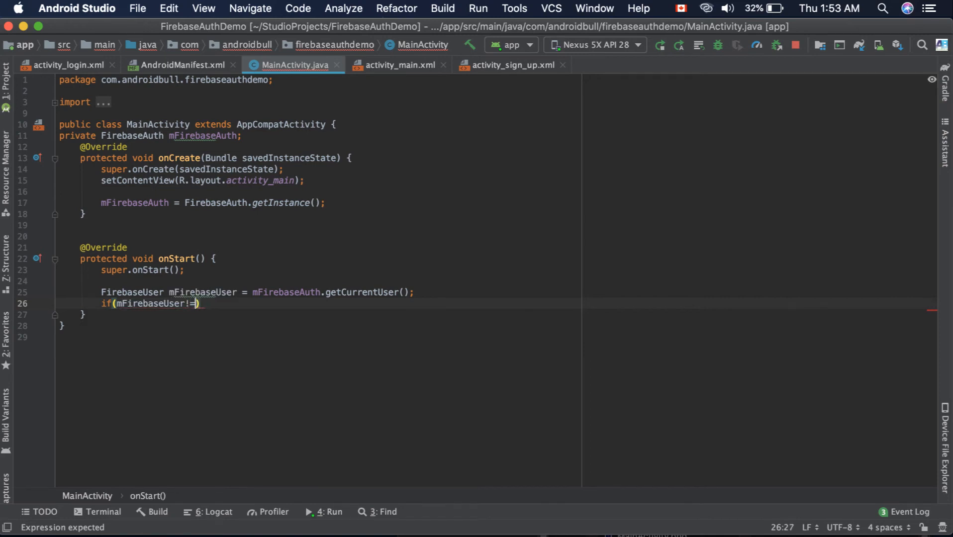
{"action": "type", "text": "null){"}
{"action": "key", "text": "Return"}
{"action": "type", "text": "//there is some user logged in"}
{"action": "key", "text": "Down"}
{"action": "key", "text": "End"}
{"action": "type", "text": "else{"}
{"action": "key", "text": "Return"}
{"action": "type", "text": "//no one logged int"}
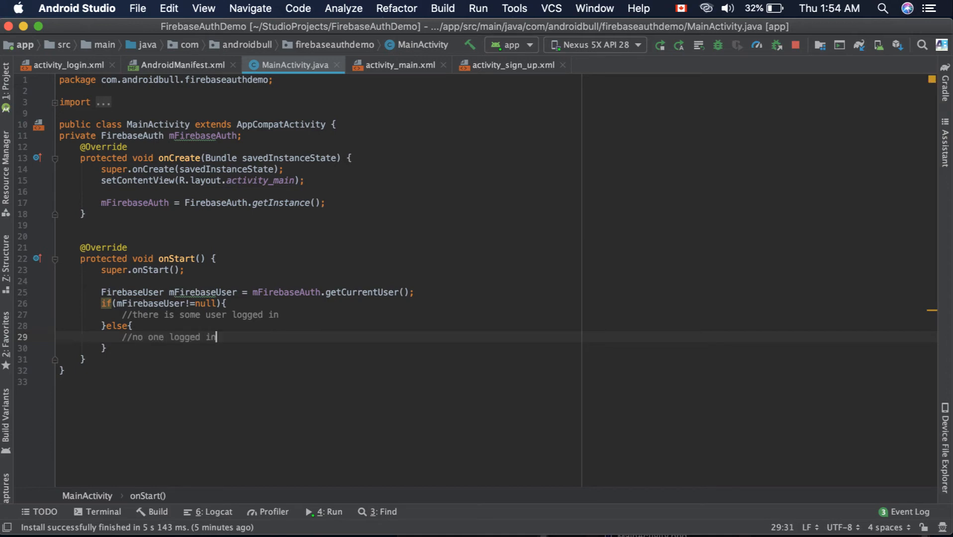
In the else branch call startActivity(new Intent(this,LoginActivity.class)) and finish()
{"action": "key", "text": "Return"}
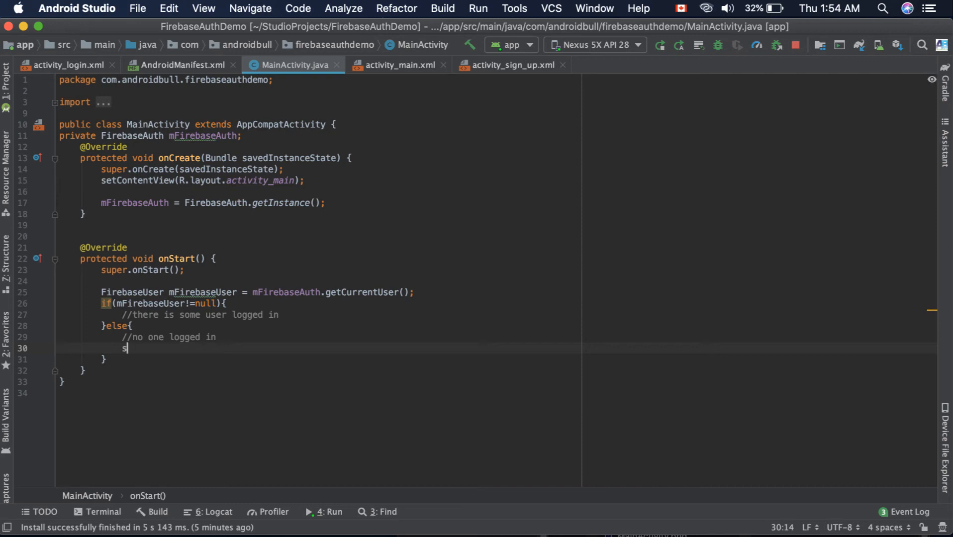
{"action": "type", "text": "startActivity"}
{"action": "key", "text": "Return"}
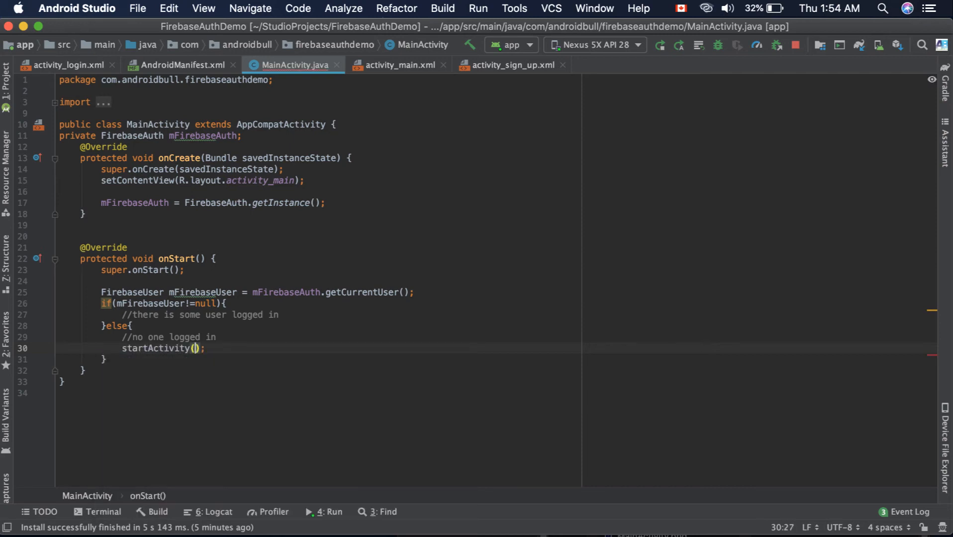
{"action": "type", "text": "new"}
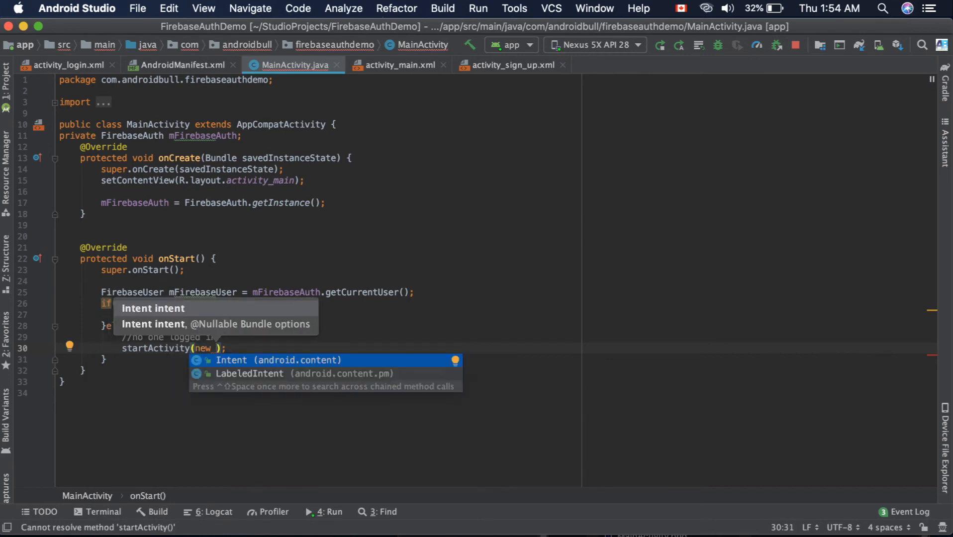
{"action": "key", "text": "Return"}
{"action": "key", "text": "Escape"}
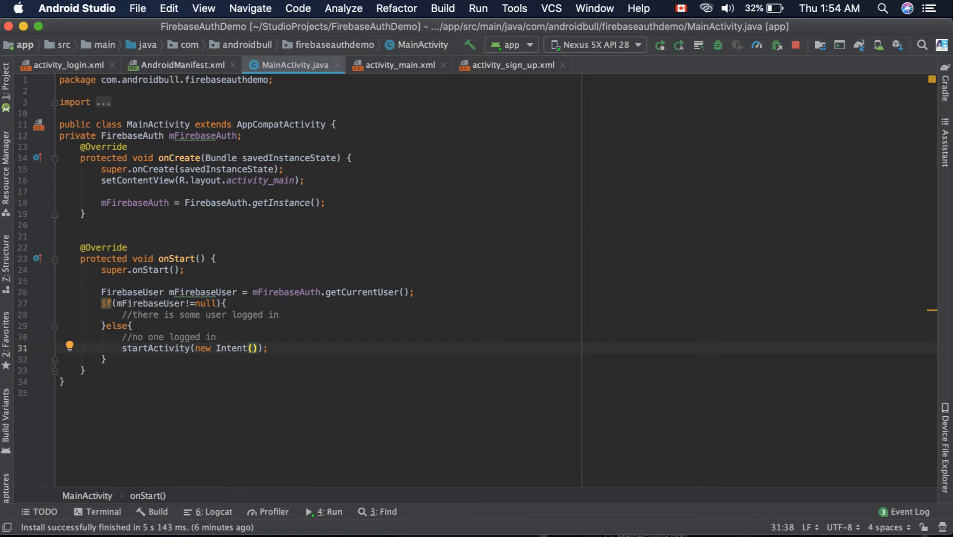
{"action": "type", "text": "this,"}
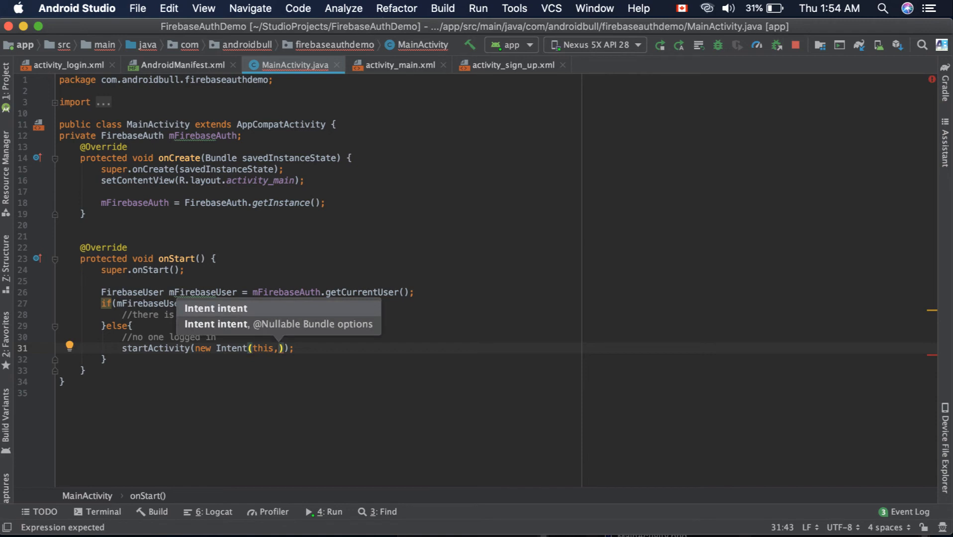
{"action": "type", "text": "Log"}
{"action": "key", "text": "Return"}
{"action": "type", "text": ".class"}
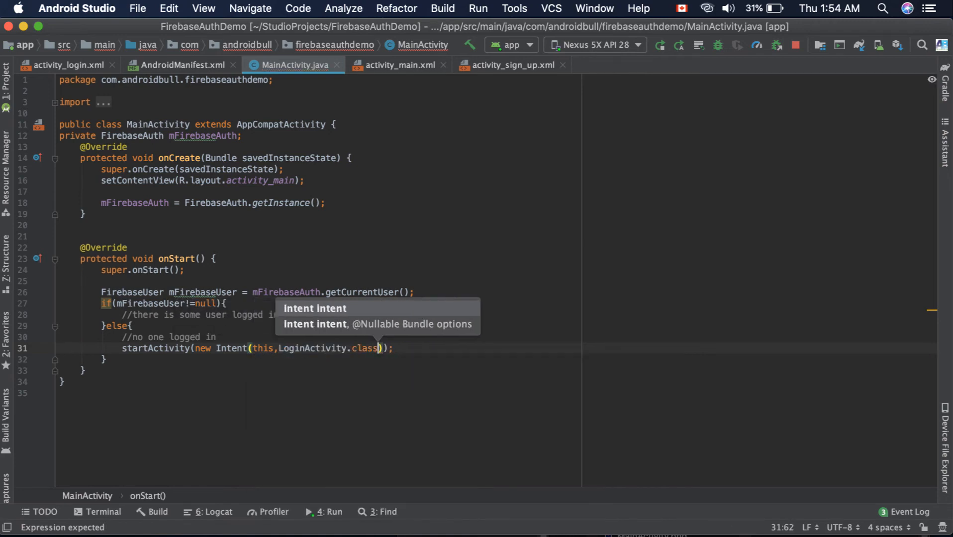
{"action": "type", "text": "));"}
{"action": "key", "text": "Return"}
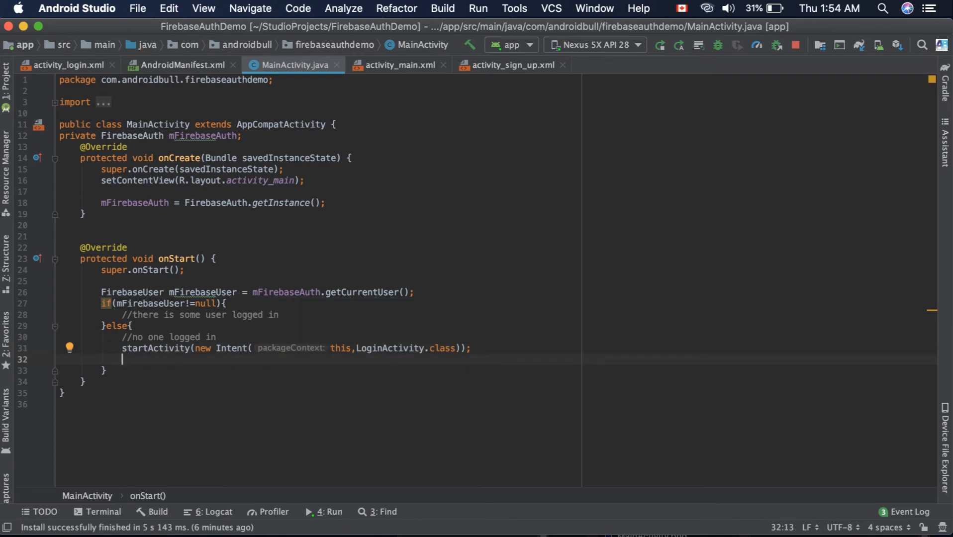
{"action": "type", "text": "fin"}
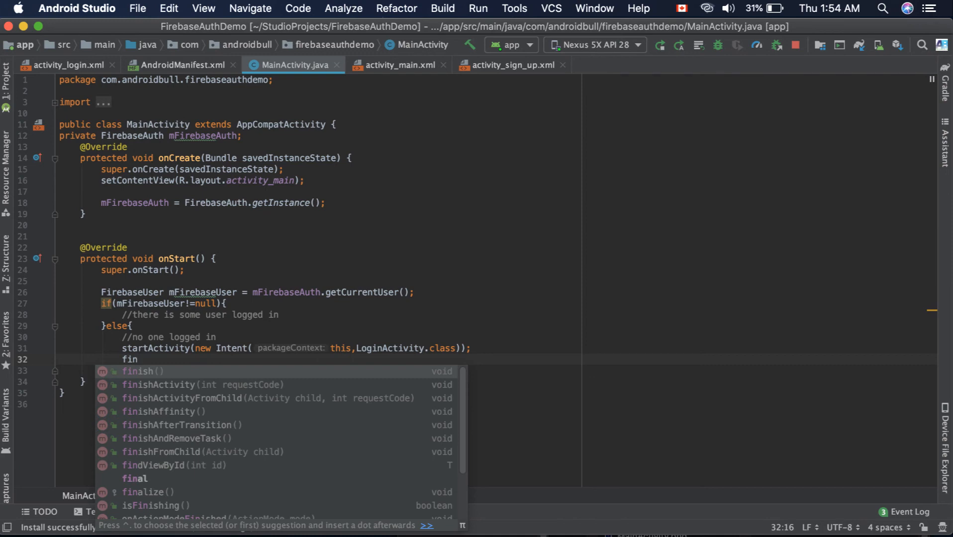
{"action": "key", "text": "Return"}
{"action": "type", "text": ";"}
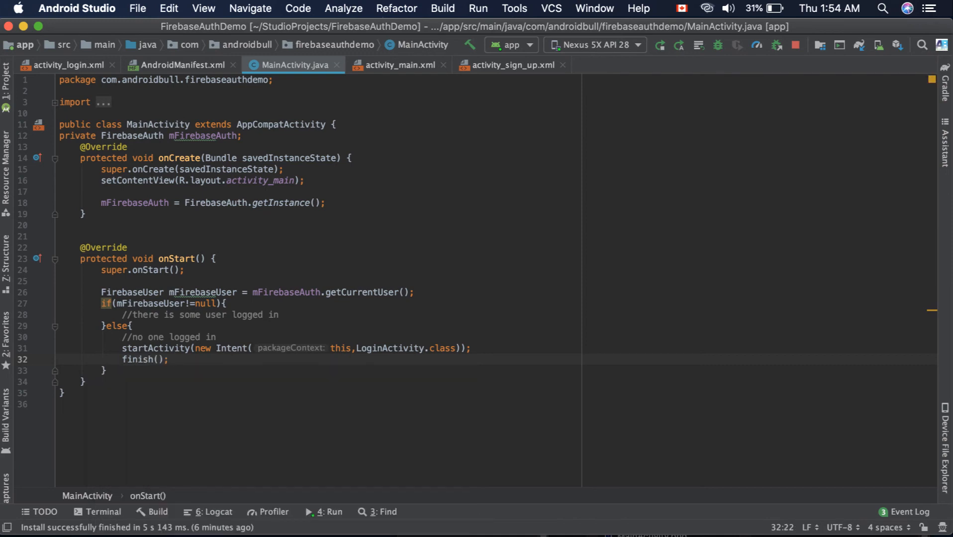
Run the app on the emulator so it opens on the login screen
{"action": "left_click", "coordinate": [677, 46]}
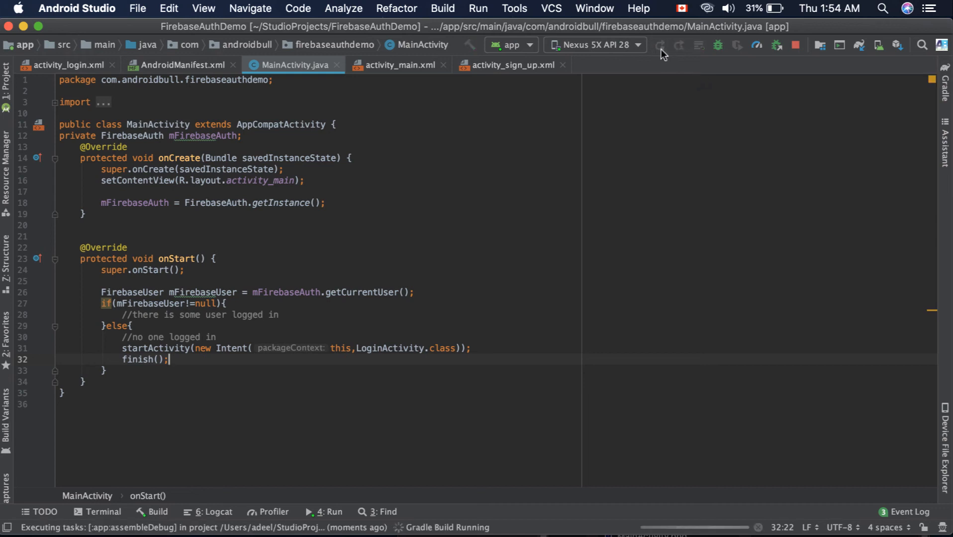